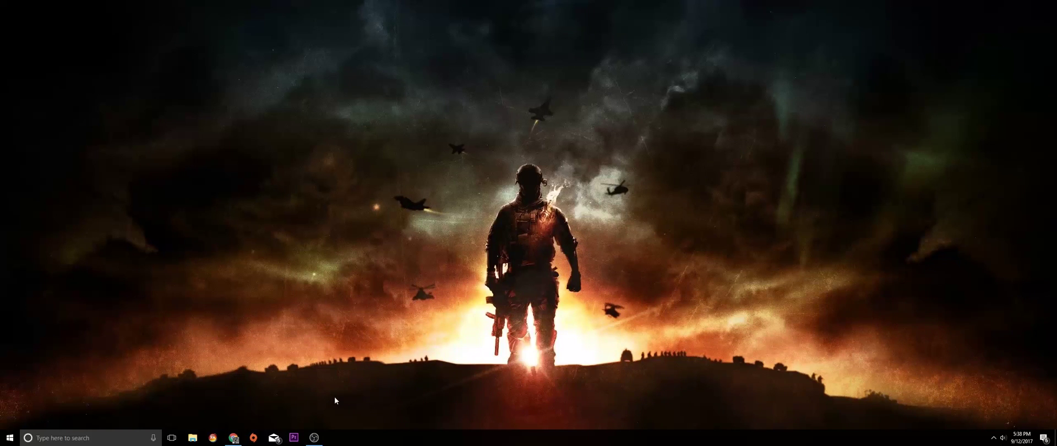
# - Launch Adobe Premiere Pro CC 2017 from the taskbar and wait for its Start screen
pyautogui.click(293, 437)
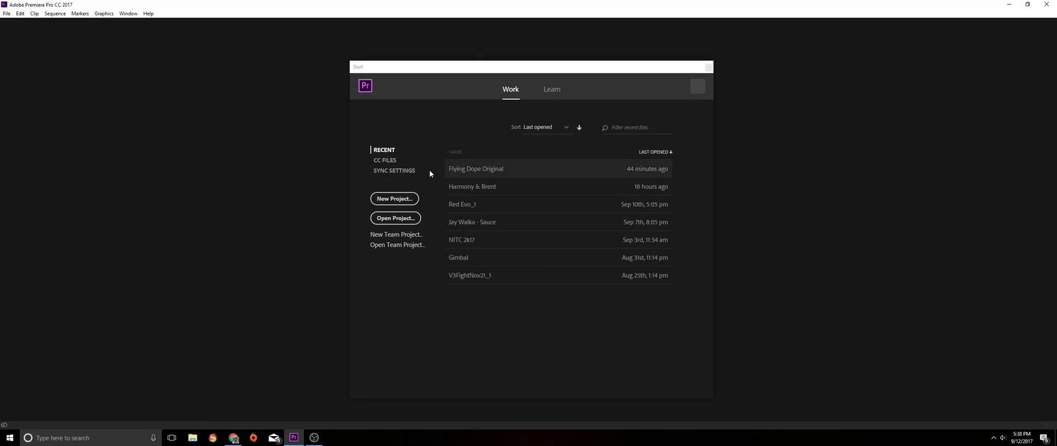
# - Start a new project named DELETE, saved in F:\Videos\Flying Dope\TEMP
pyautogui.click(395, 199)
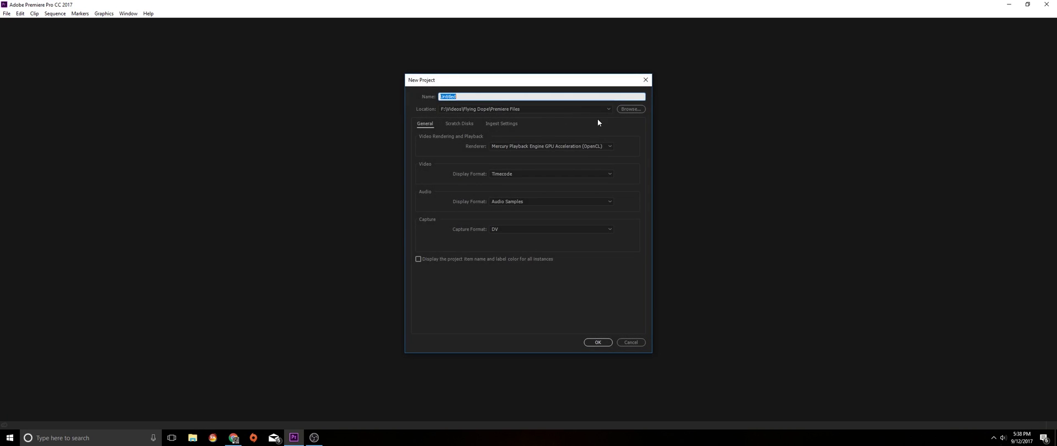
pyautogui.click(628, 109)
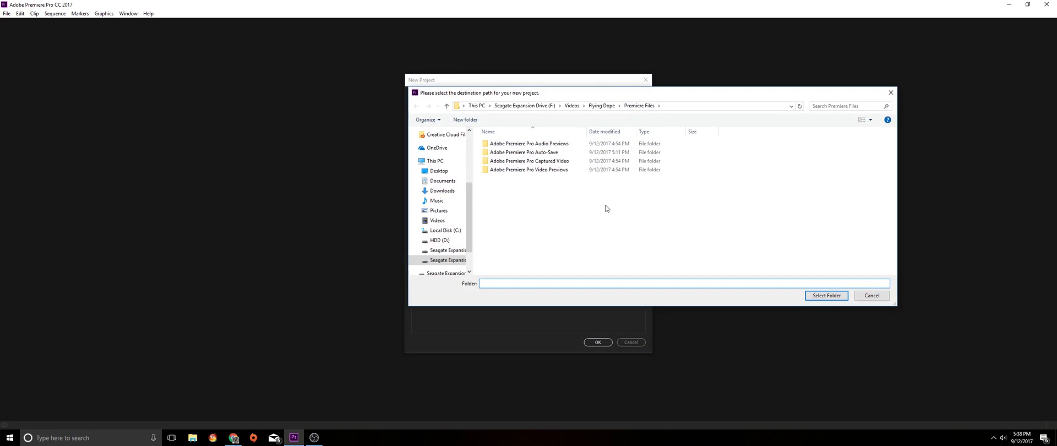
pyautogui.click(602, 106)
pyautogui.doubleClick(509, 180)
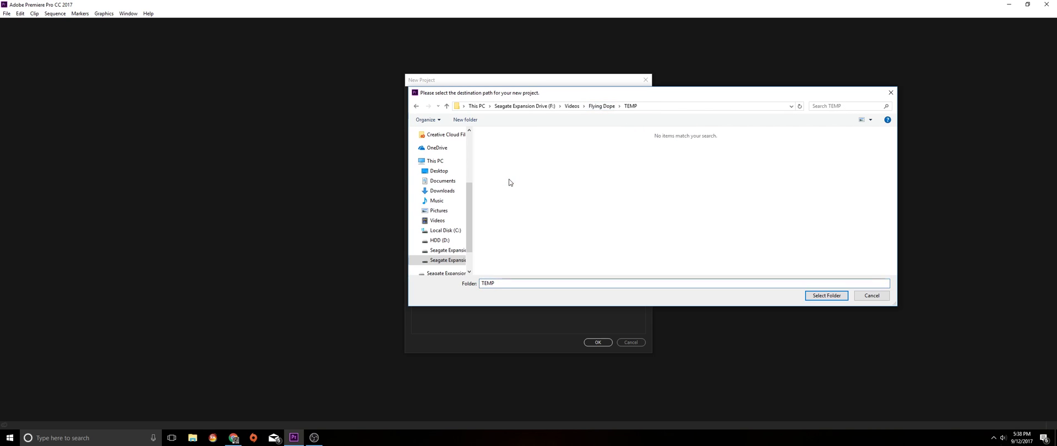
pyautogui.click(819, 293)
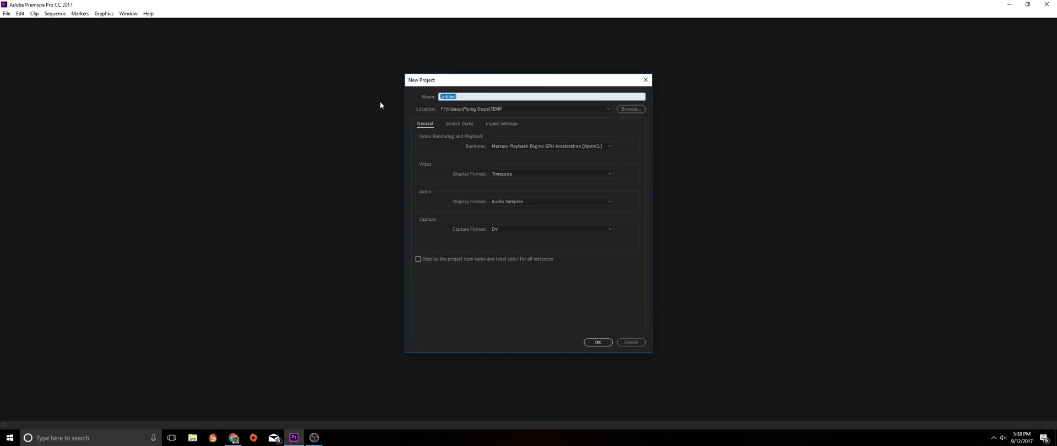
pyautogui.write('DELETE')
# - Enable ingest set to Create Proxies with the 1024x540 H.264 preset, and confirm
pyautogui.click(506, 125)
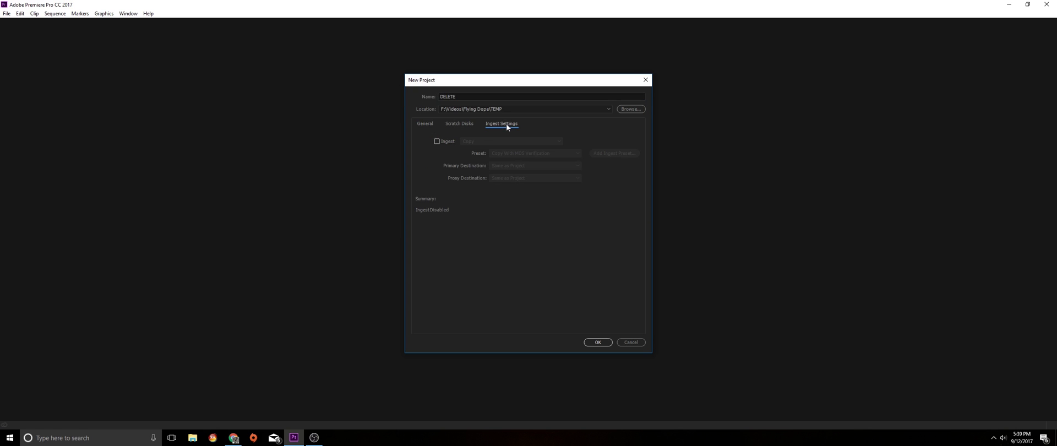
pyautogui.click(439, 142)
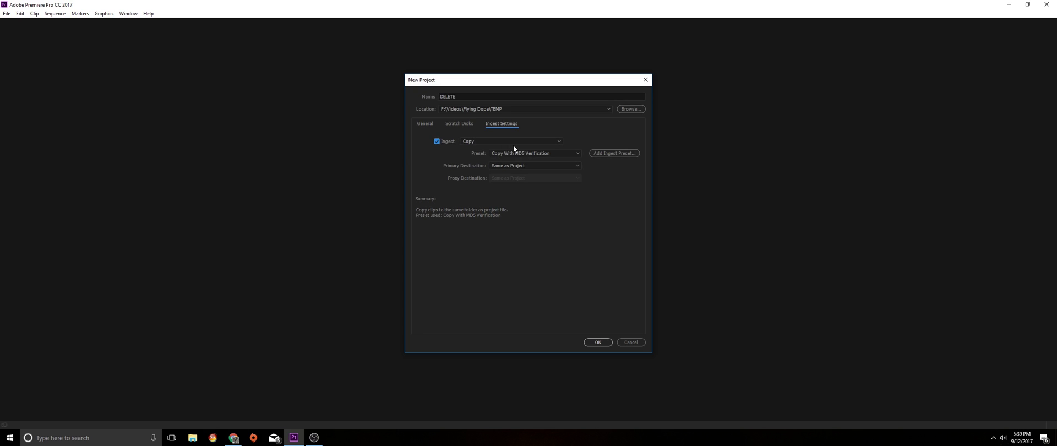
pyautogui.click(514, 144)
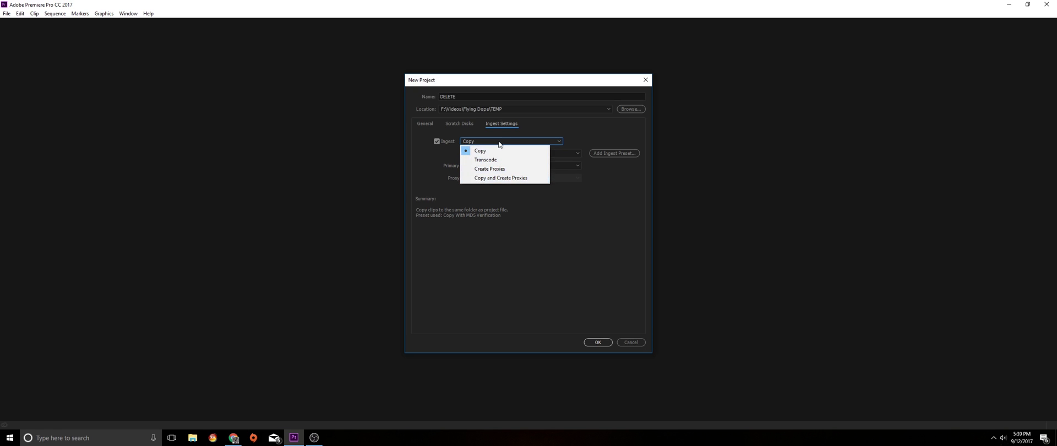
pyautogui.click(511, 170)
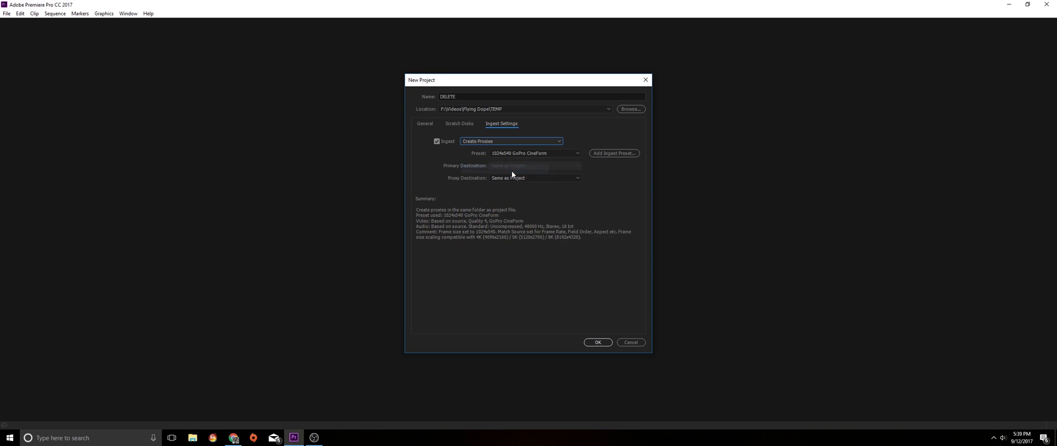
pyautogui.click(547, 154)
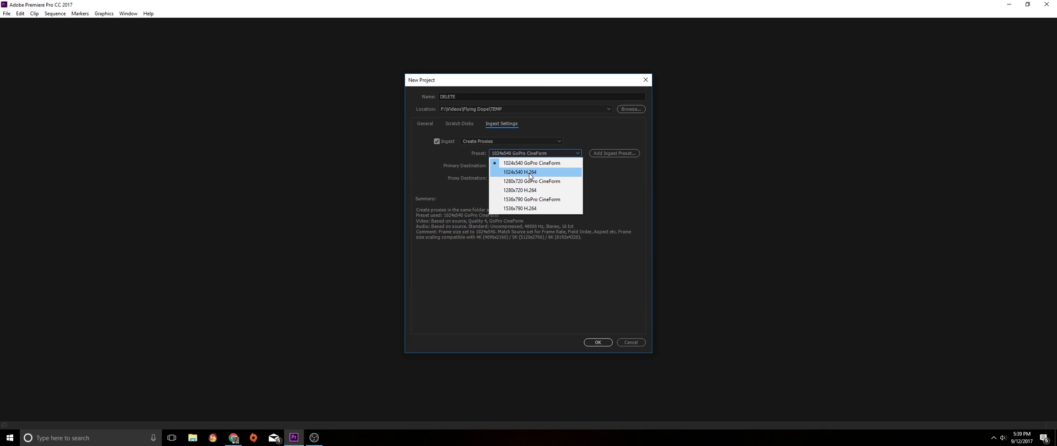
pyautogui.click(530, 173)
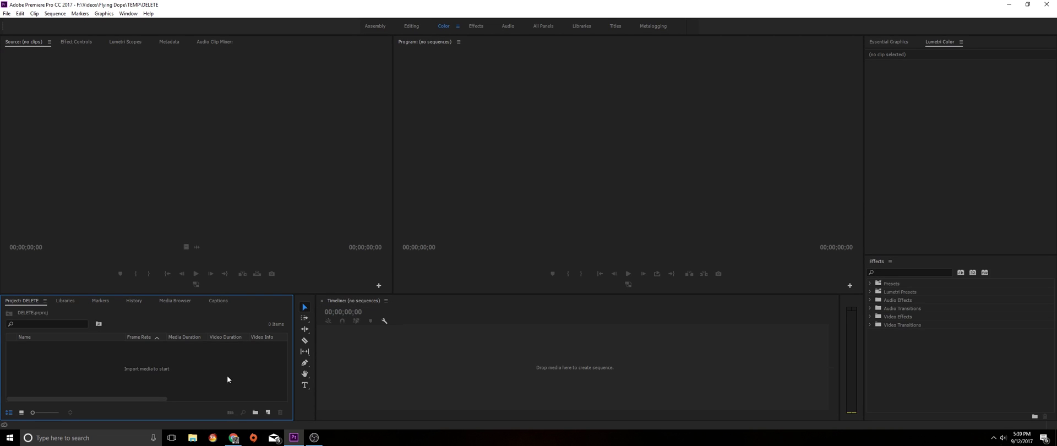
# - Create a Custom 4K sequence (3840x2160, 23.976 fps) named Main
pyautogui.hotkey('ctrl', 'n')
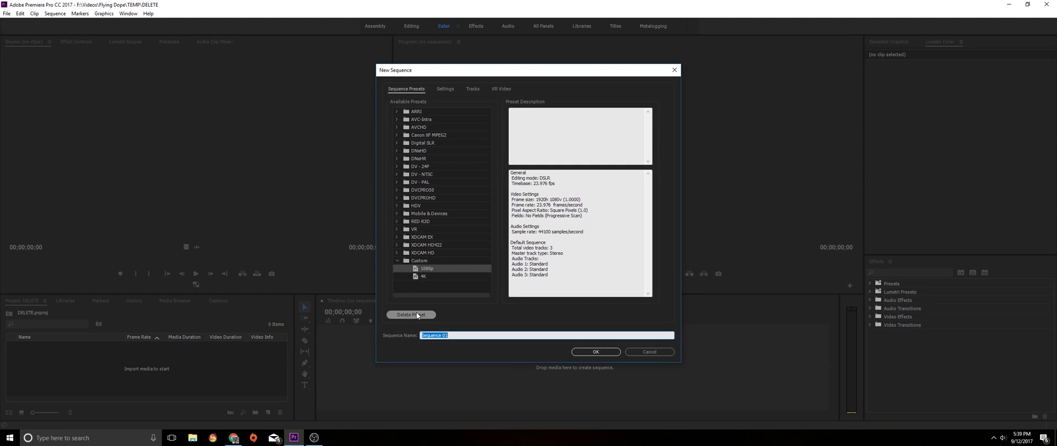
pyautogui.click(424, 277)
pyautogui.click(475, 336)
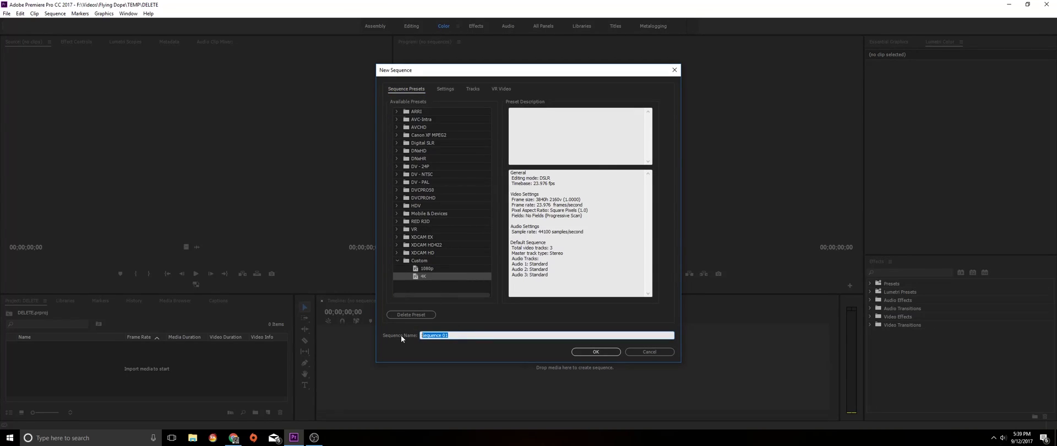
pyautogui.write('Main')
pyautogui.click(586, 355)
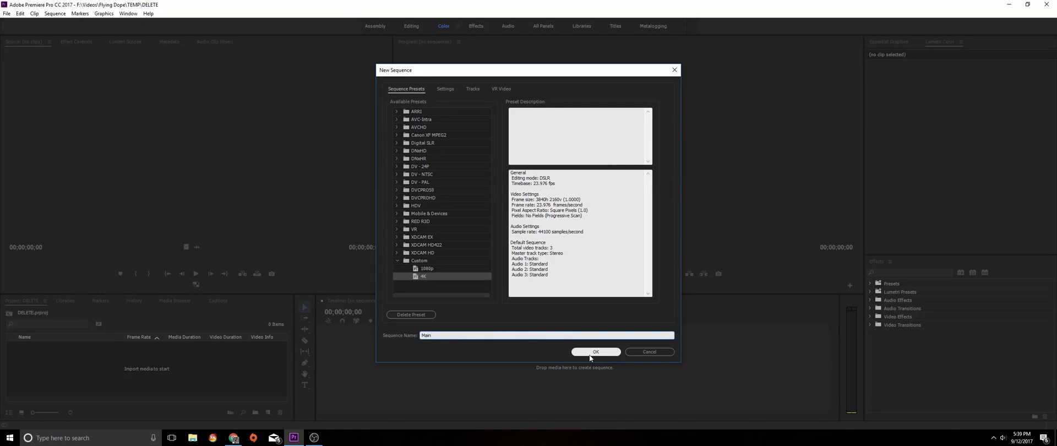
pyautogui.click(607, 354)
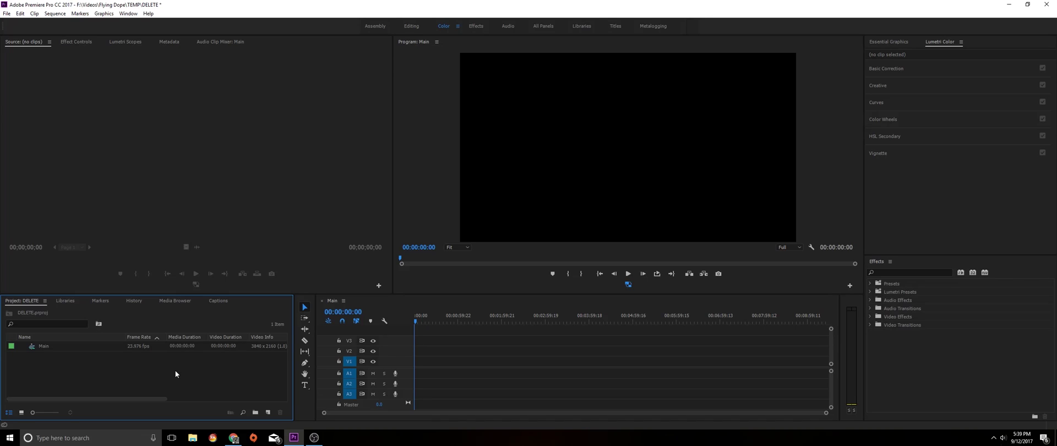
# - In the Media Browser, import the first clip from Flying Dope > Clips > Day 1
pyautogui.click(175, 301)
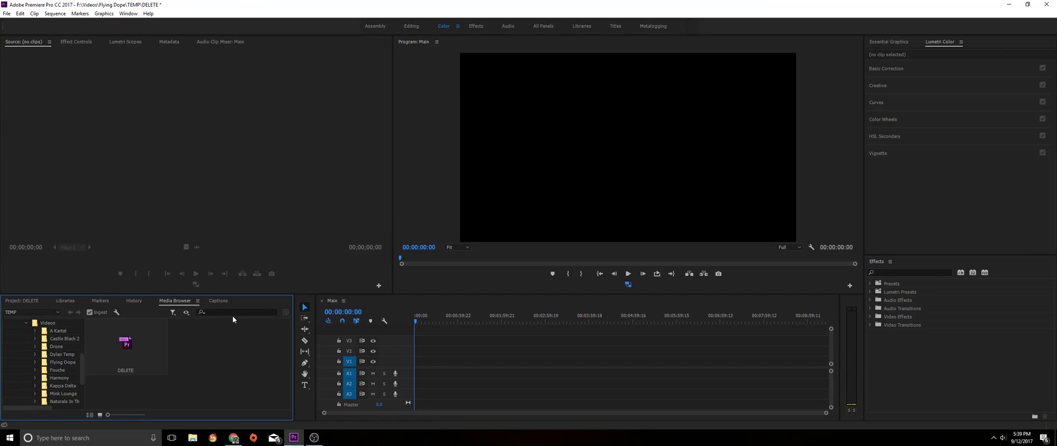
pyautogui.scroll(1, 60, 364)
pyautogui.scroll(-2, 60, 364)
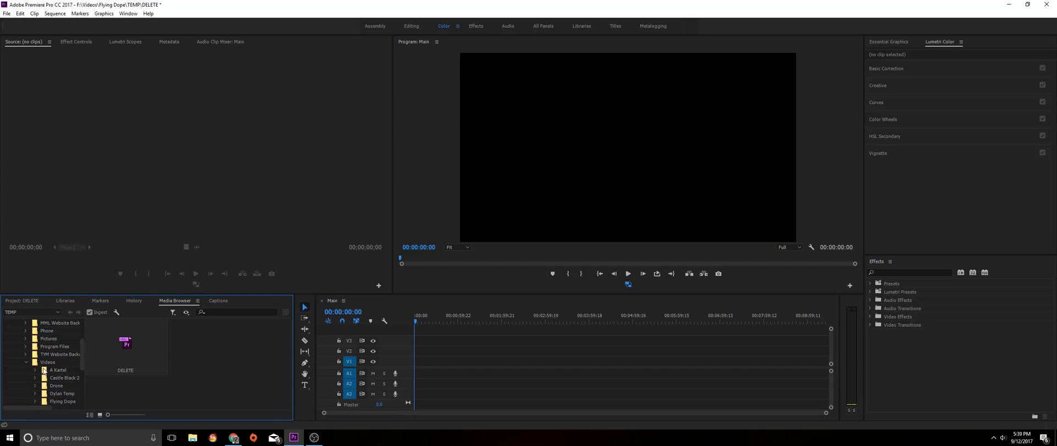
pyautogui.click(57, 354)
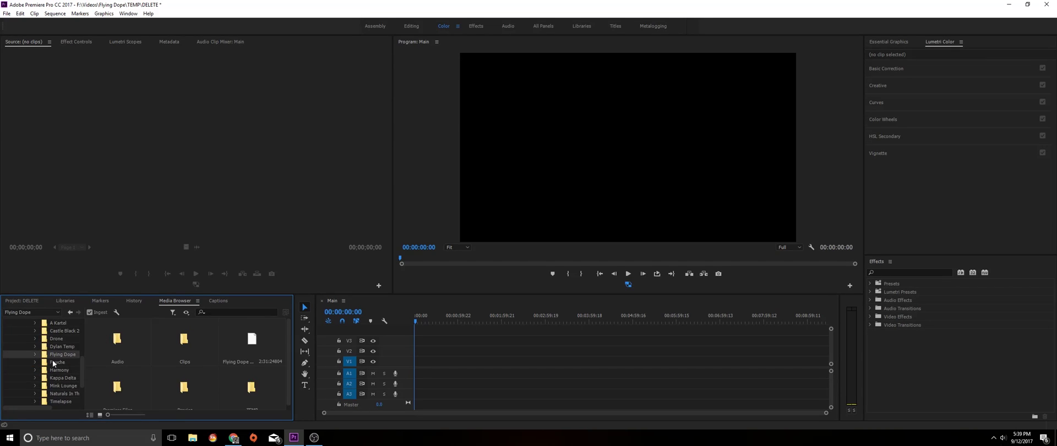
pyautogui.click(35, 354)
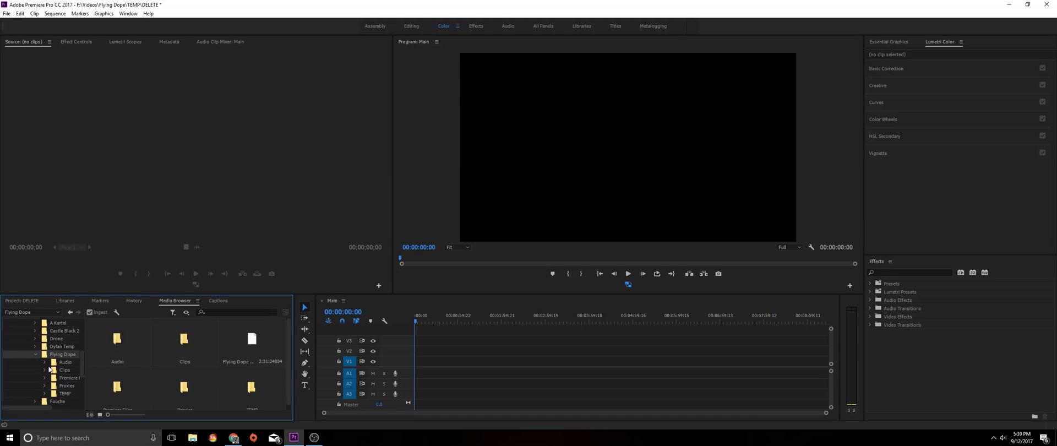
pyautogui.click(65, 393)
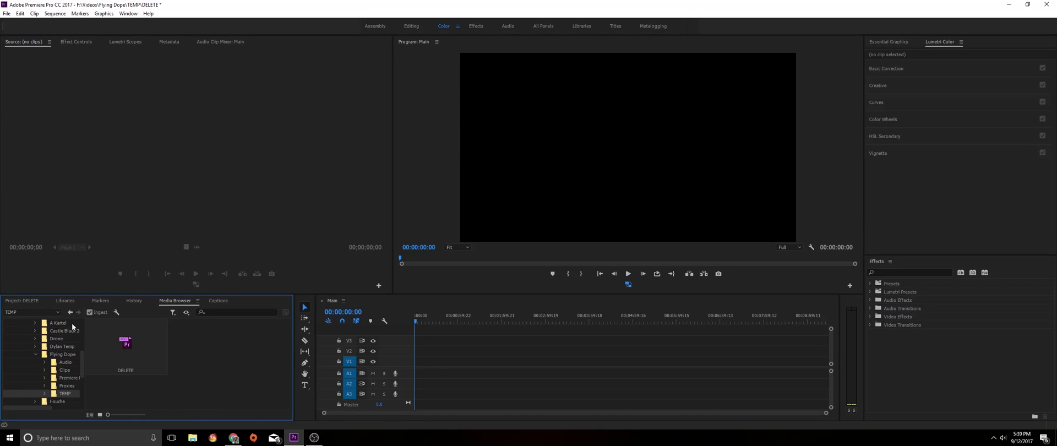
pyautogui.click(62, 371)
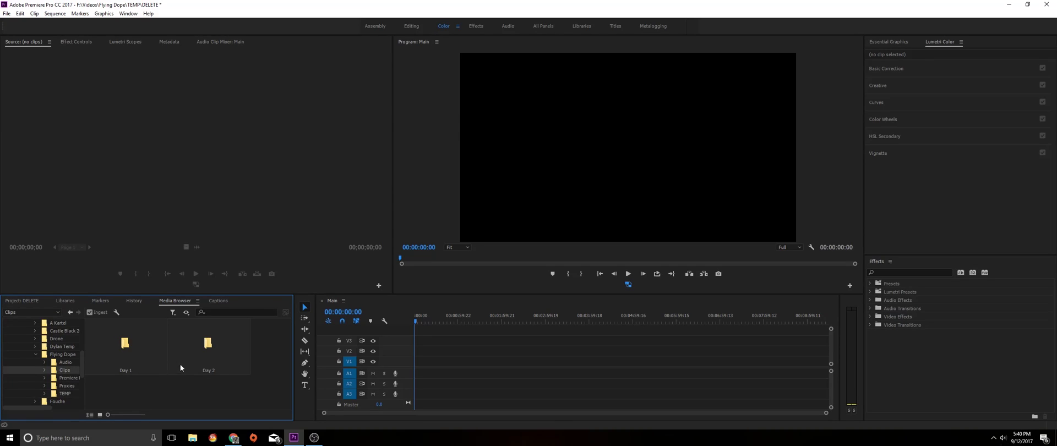
pyautogui.doubleClick(141, 343)
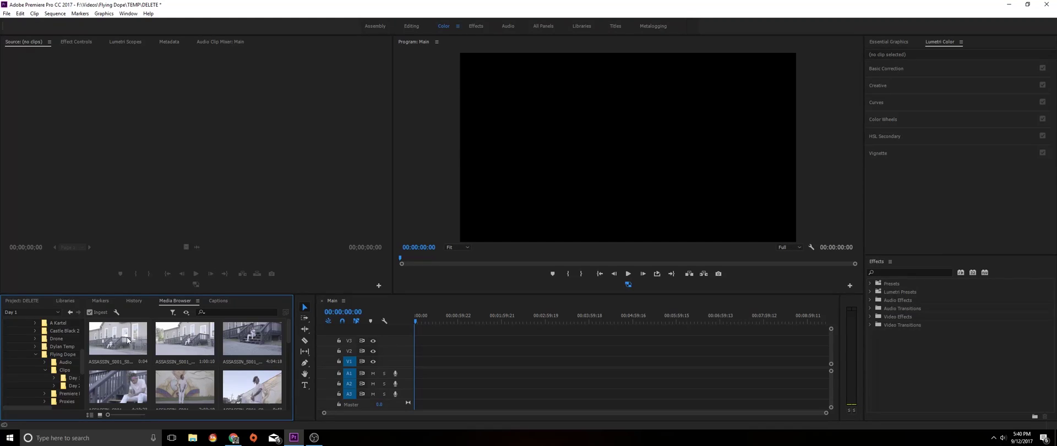
pyautogui.rightClick(118, 336)
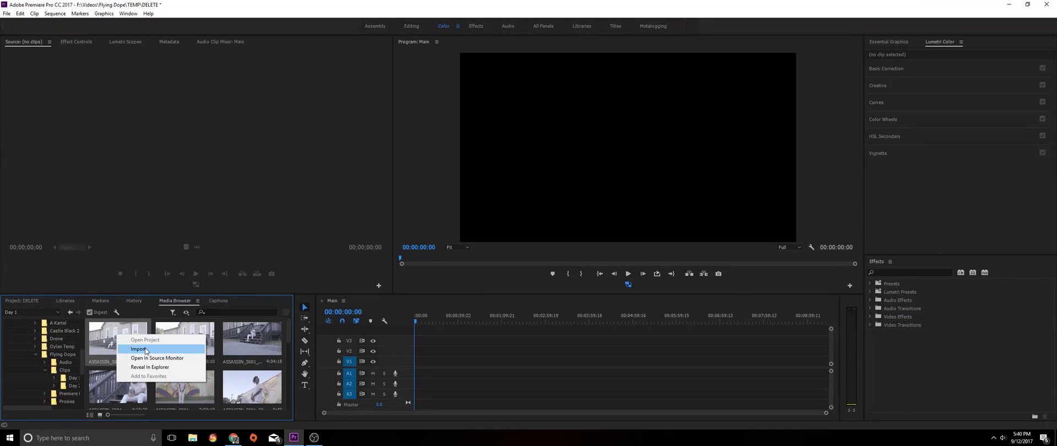
pyautogui.click(139, 350)
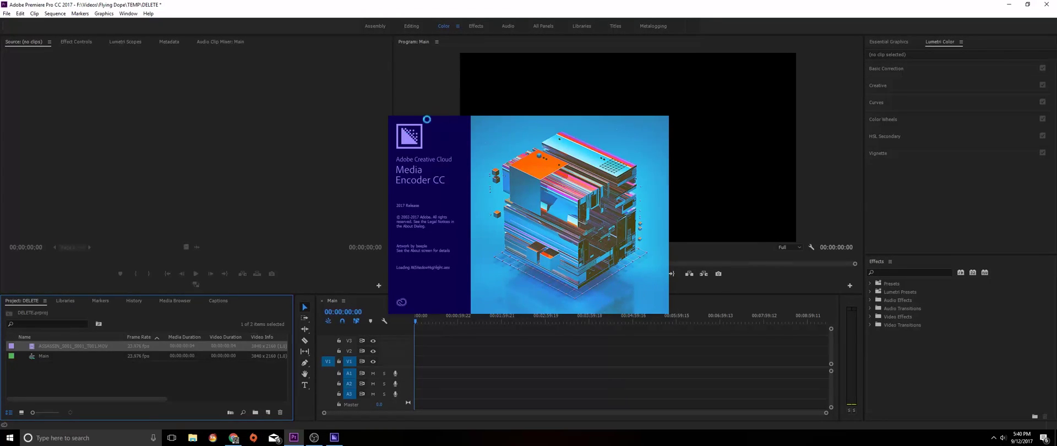
# - Load the ASSASSIN clip in the Source monitor and minimize Media Encoder
pyautogui.click(85, 373)
pyautogui.doubleClick(87, 346)
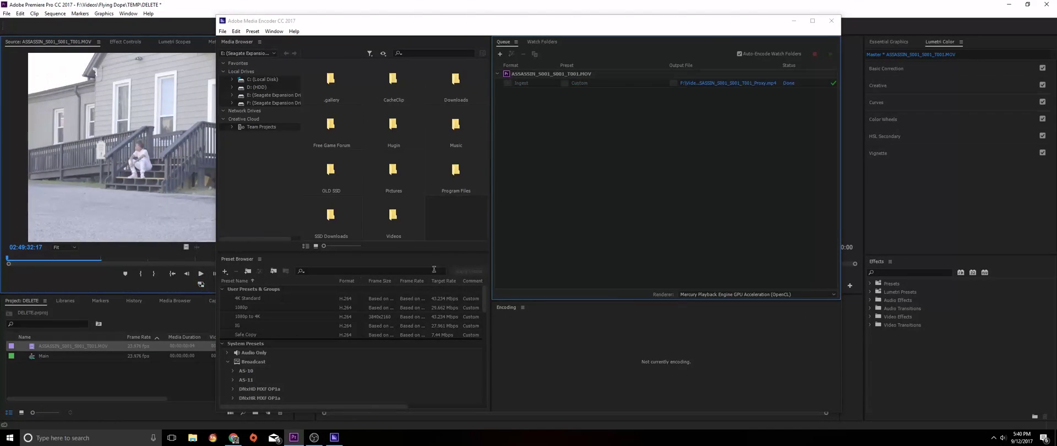
pyautogui.click(794, 20)
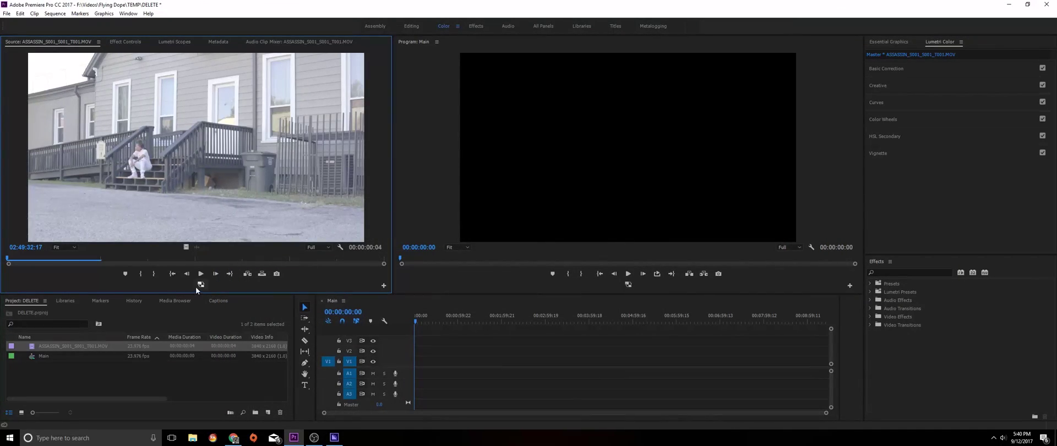
# - Scrub the source clip and check the proxy job in Media Encoder before hiding it
pyautogui.moveTo(14, 259); pyautogui.dragTo(176, 254)
pyautogui.click(334, 438)
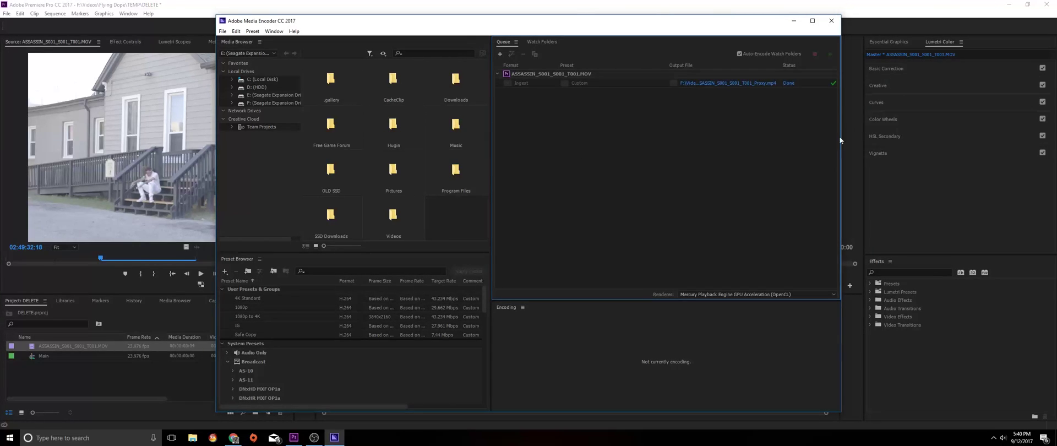
pyautogui.click(793, 23)
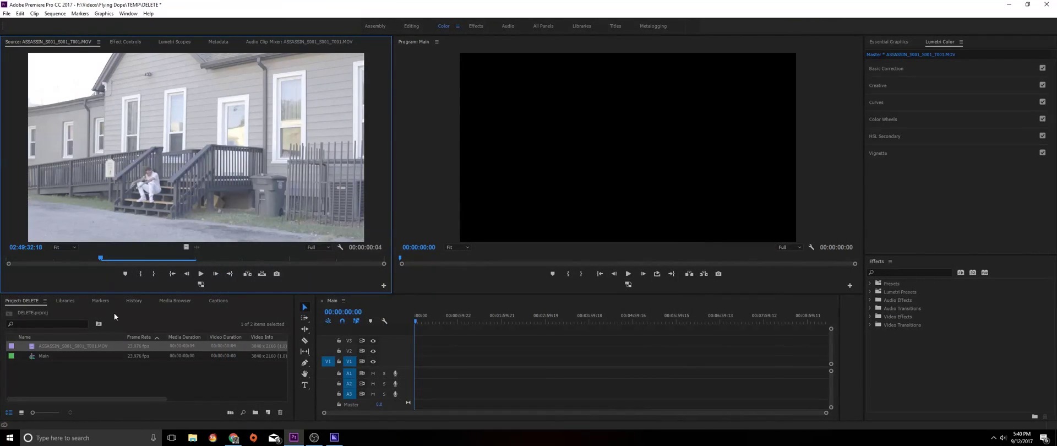
# - Add Toggle Proxies buttons to the Source and Program monitors, then place the ASSASSIN clip on Main
pyautogui.click(383, 286)
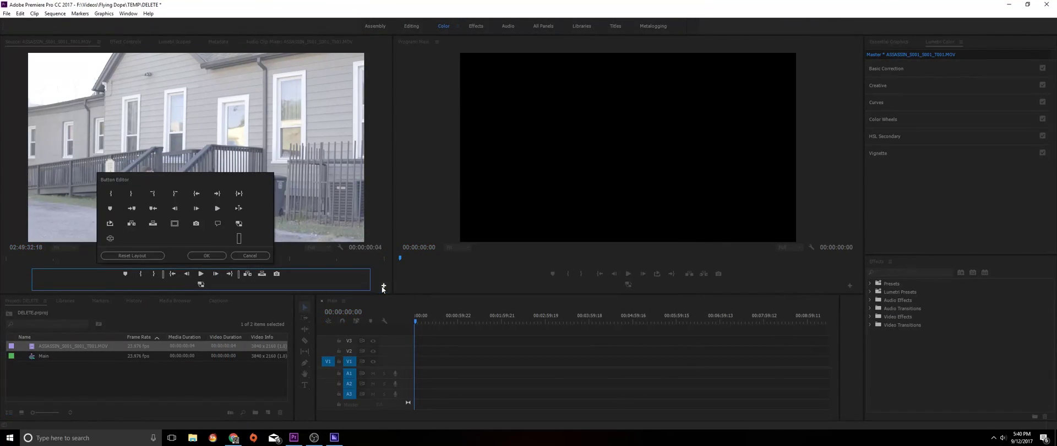
pyautogui.moveTo(238, 224); pyautogui.dragTo(202, 284)
pyautogui.click(207, 255)
pyautogui.click(850, 286)
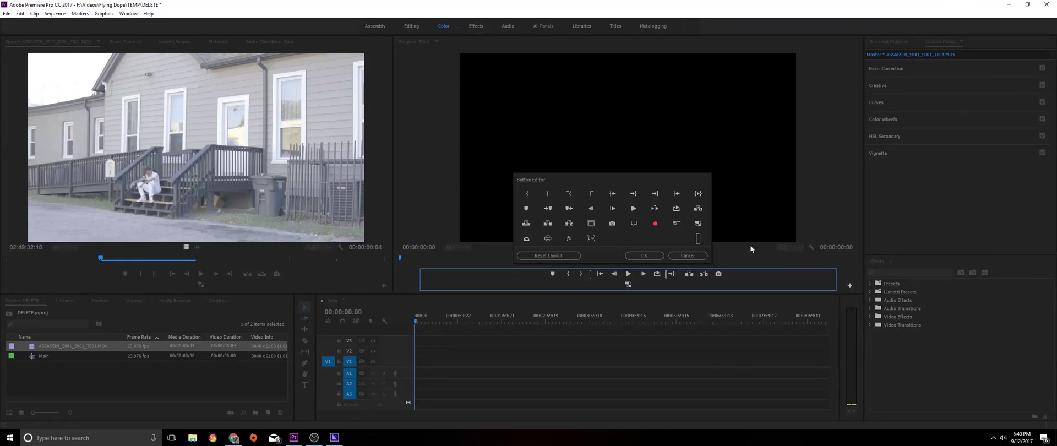
pyautogui.click(646, 255)
pyautogui.moveTo(103, 346); pyautogui.dragTo(417, 361)
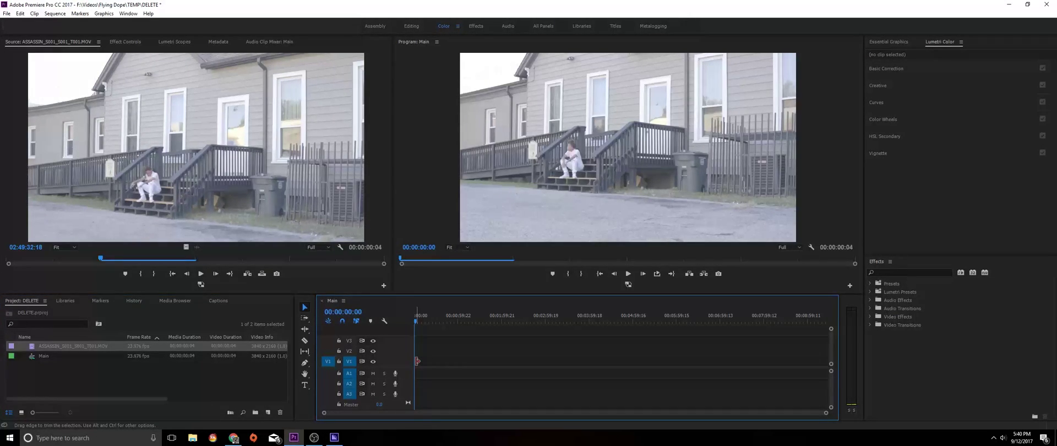
# - Fit the timeline to the clip, switch to proxies, and scrub Main to 00:00:00:02
pyautogui.press('\\')
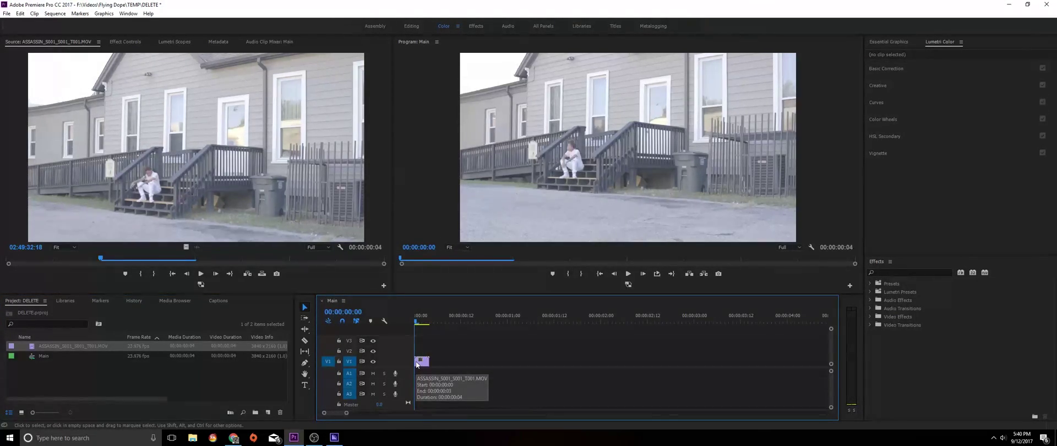
pyautogui.moveTo(444, 322); pyautogui.dragTo(416, 324)
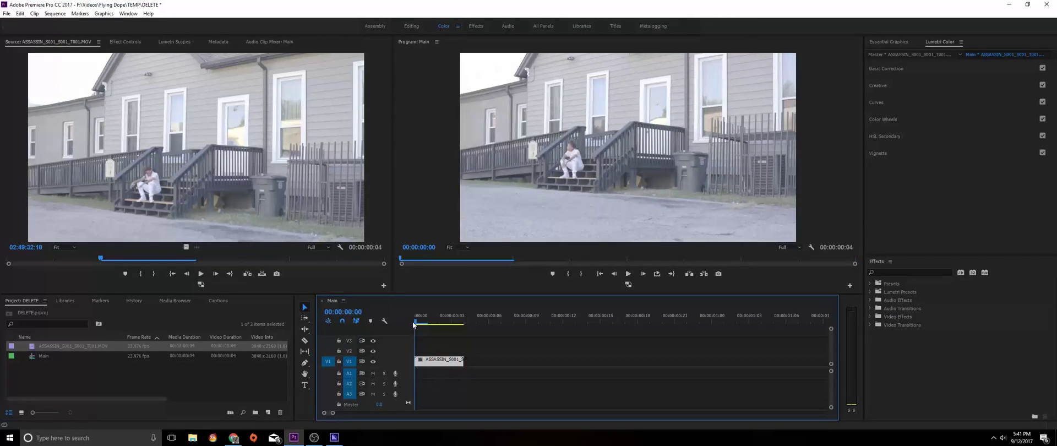
pyautogui.click(628, 285)
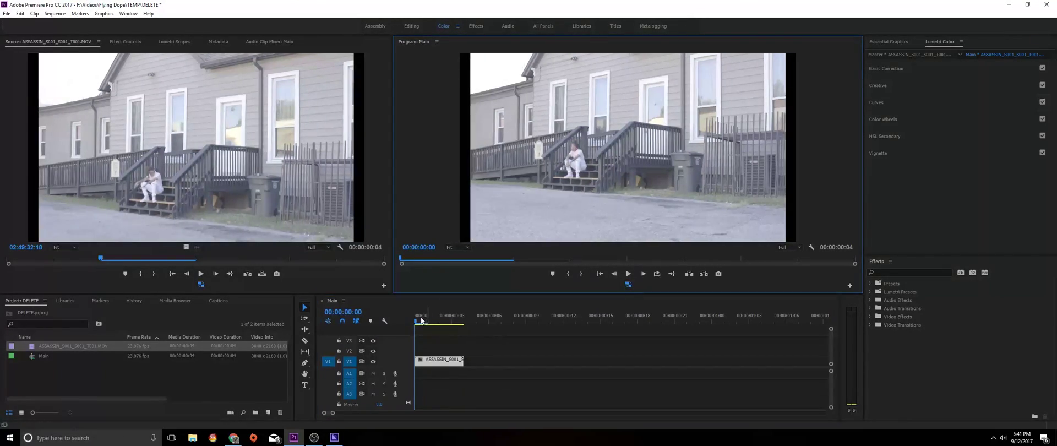
pyautogui.moveTo(425, 322)
pyautogui.mouseDown()
pyautogui.moveTo(439, 320)
pyautogui.moveTo(411, 321)
pyautogui.mouseUp()
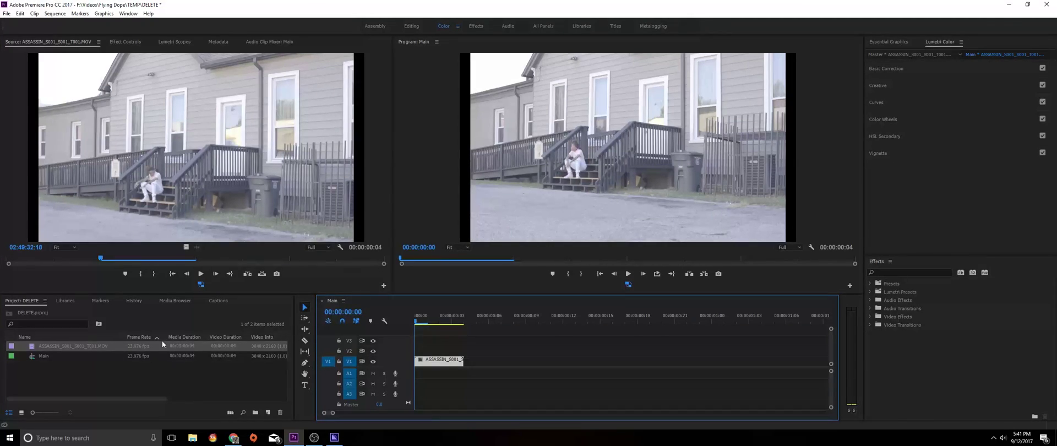
pyautogui.click(116, 338)
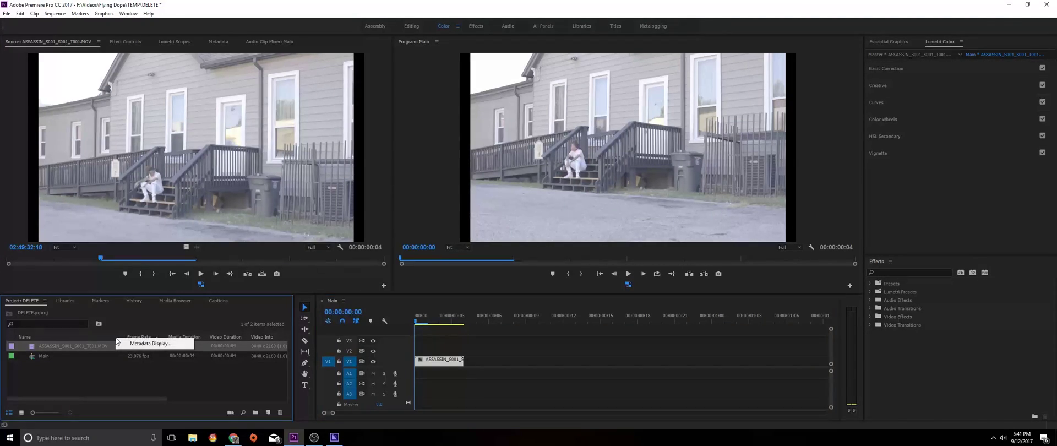
# - Add the Proxy column to the Project panel via Metadata Display, searching 'prox'
pyautogui.click(168, 377)
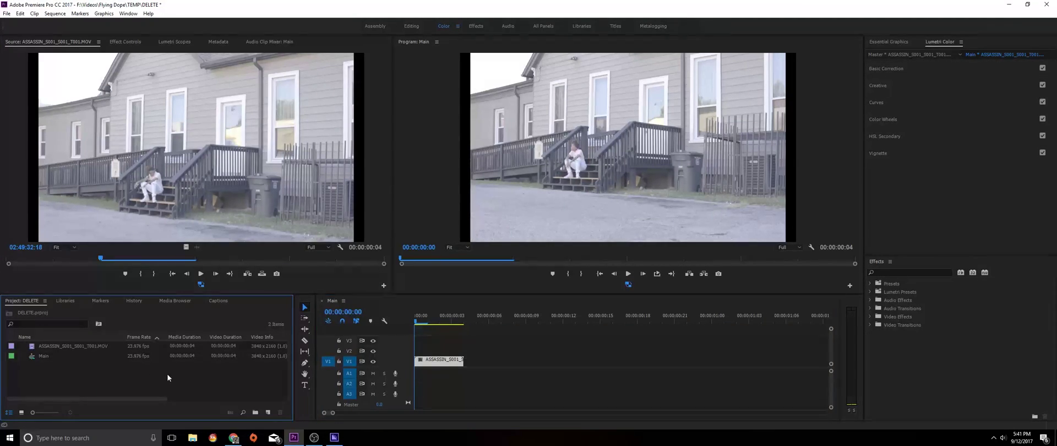
pyautogui.rightClick(117, 337)
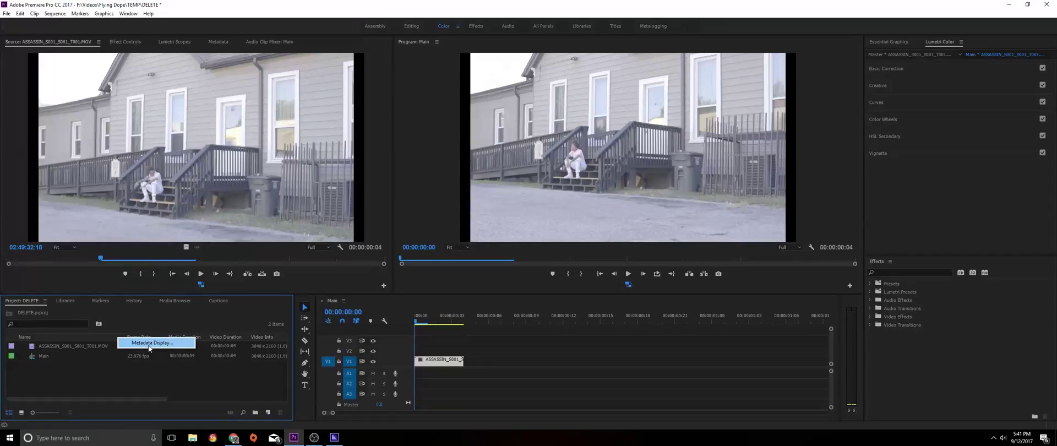
pyautogui.click(148, 347)
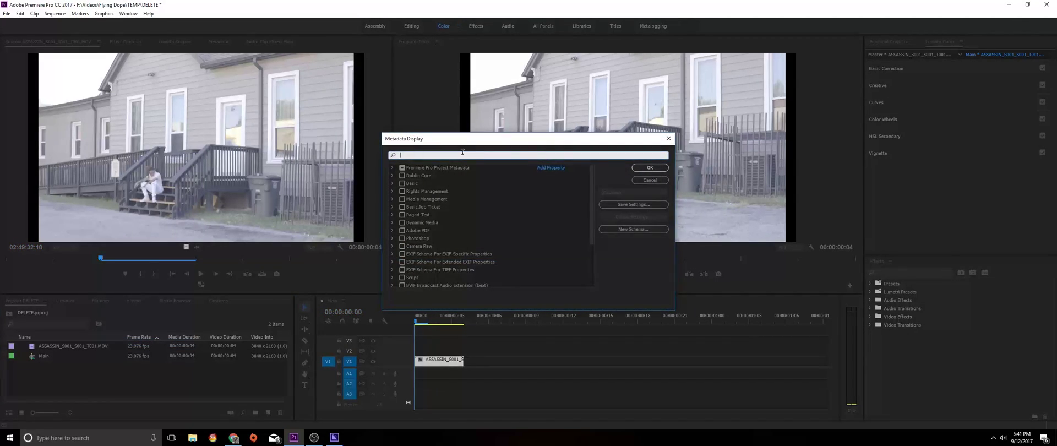
pyautogui.write('prox')
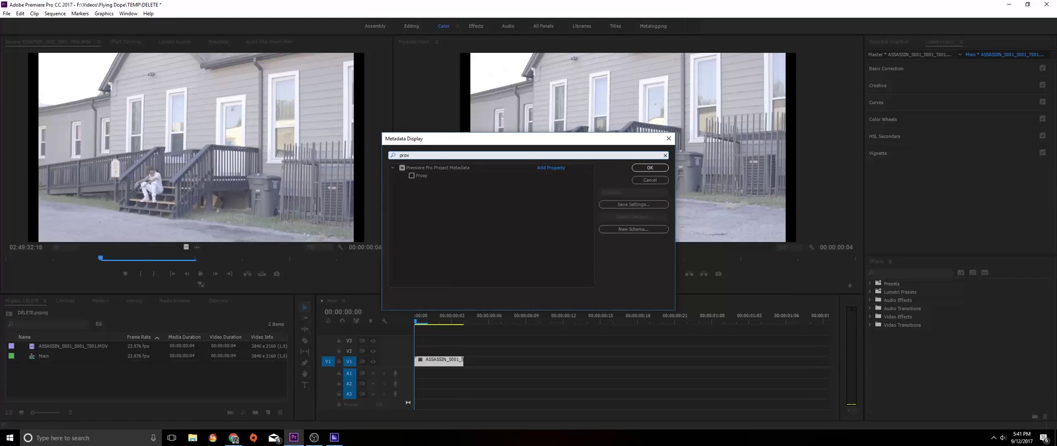
pyautogui.click(414, 176)
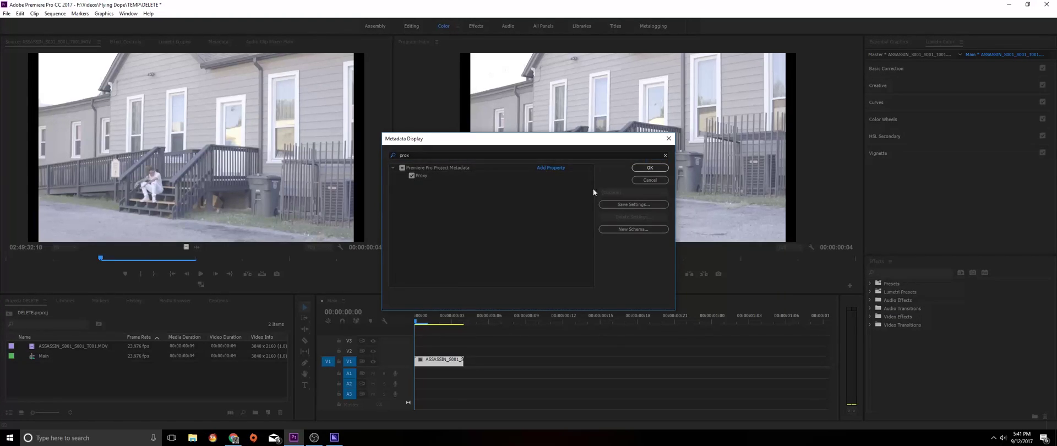
pyautogui.click(650, 168)
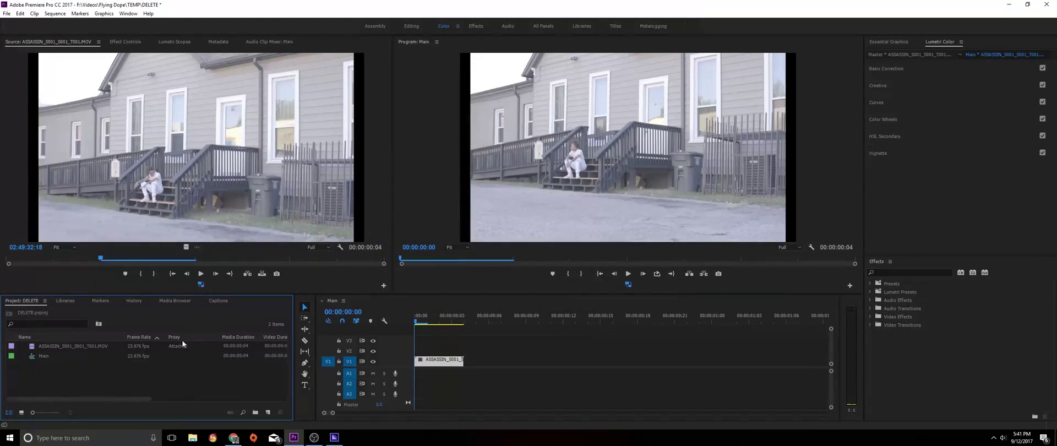
# - Turn proxies off to view full resolution and reselect the ASSASSIN clip in the project
pyautogui.click(200, 285)
pyautogui.click(138, 355)
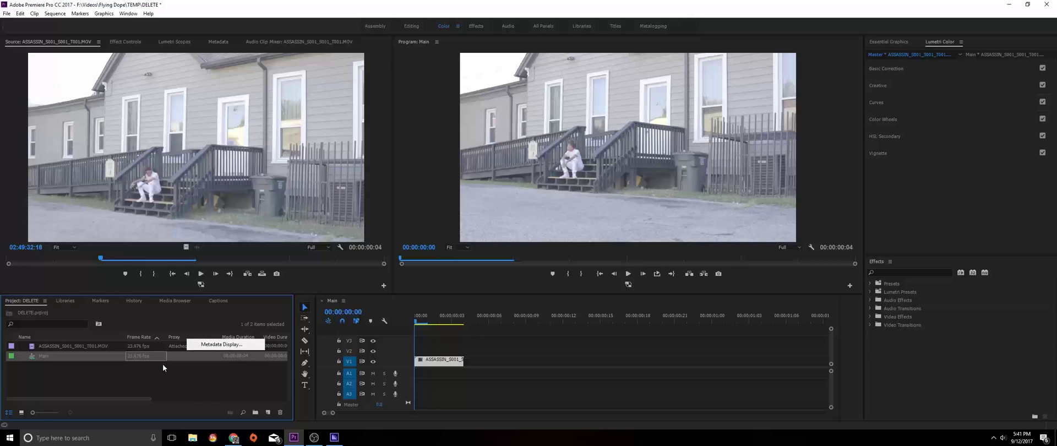
pyautogui.click(163, 362)
pyautogui.click(88, 348)
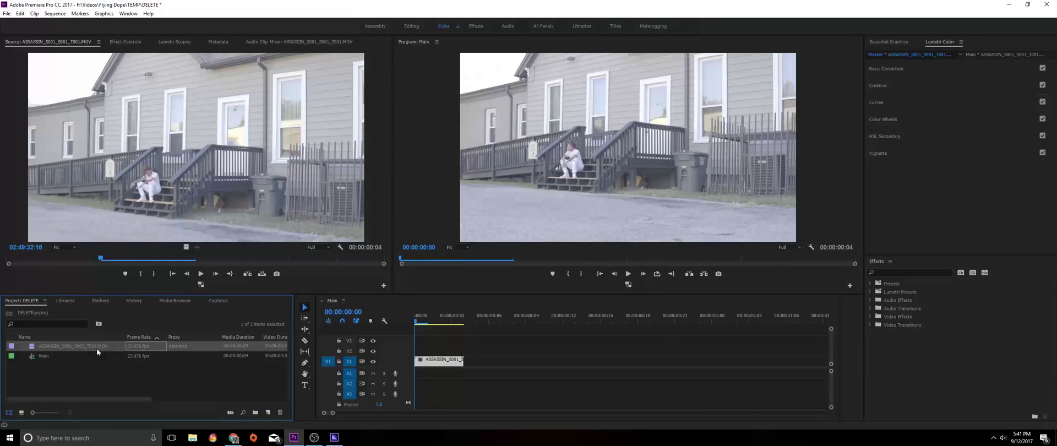
# - Toggle proxies on then off while scrubbing, leaving the Main playhead at 00:00:00:02
pyautogui.click(201, 284)
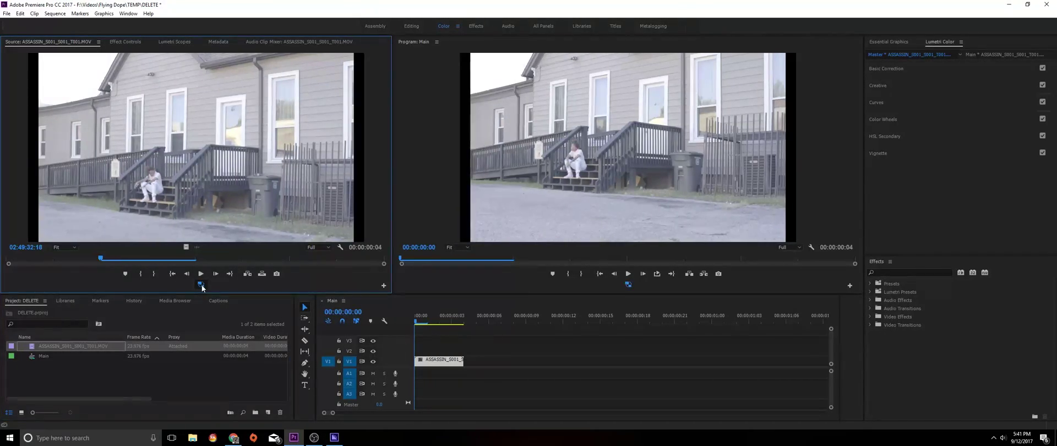
pyautogui.click(464, 323)
pyautogui.moveTo(464, 325); pyautogui.dragTo(409, 319)
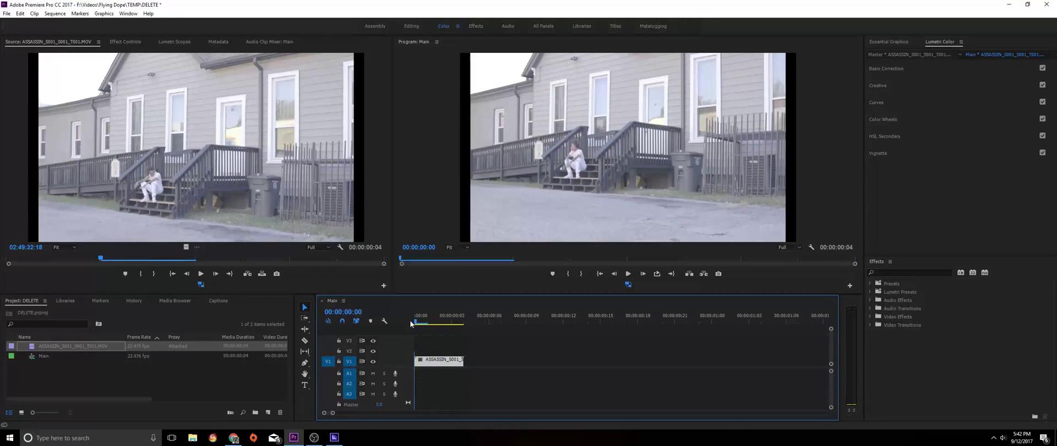
pyautogui.click(201, 285)
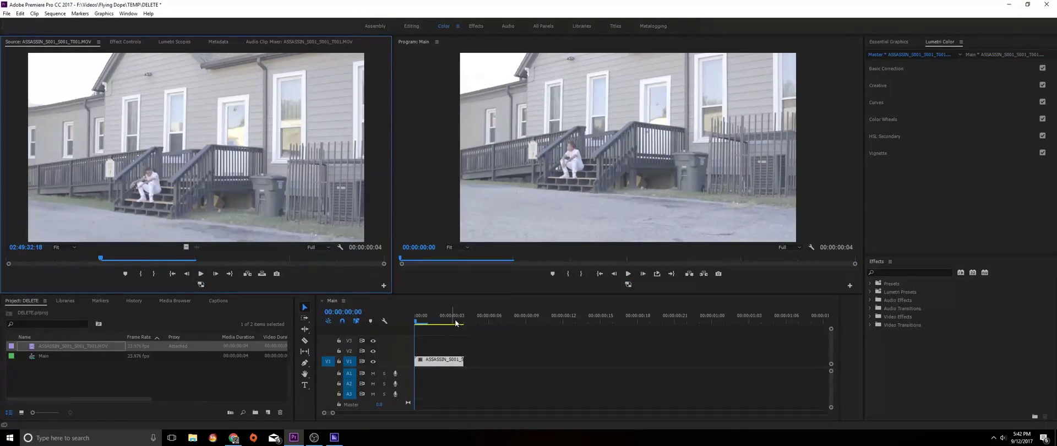
pyautogui.moveTo(455, 320); pyautogui.dragTo(432, 321)
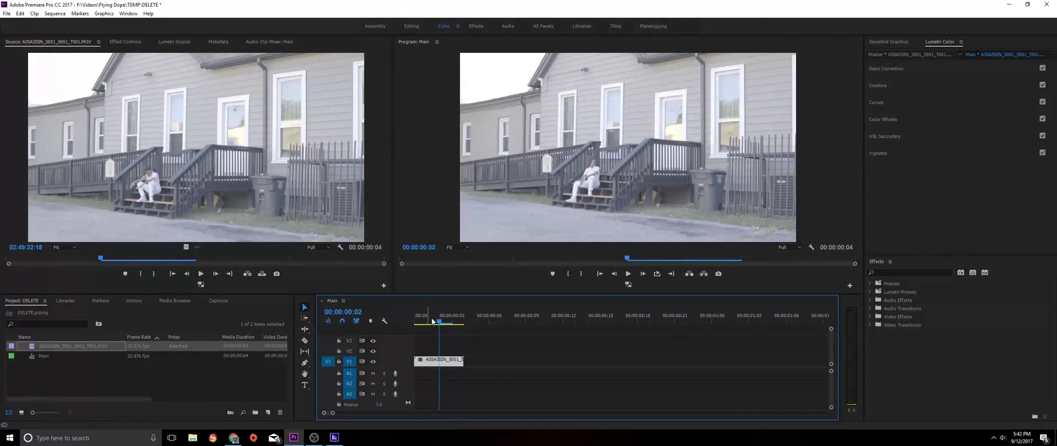